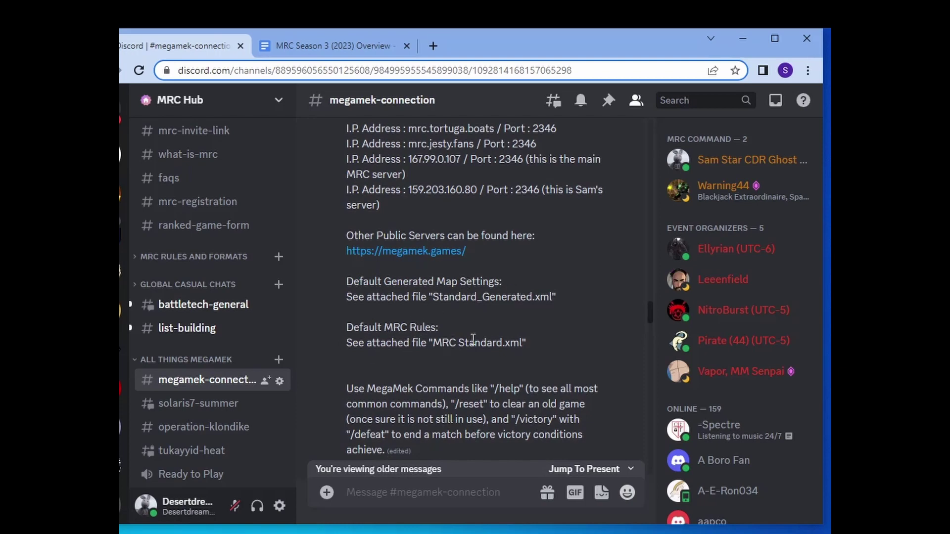
- Download the MRC_Standard.xml rules file attached to the message in the megamek-connection channel
scroll(519, 342, "down", 5)
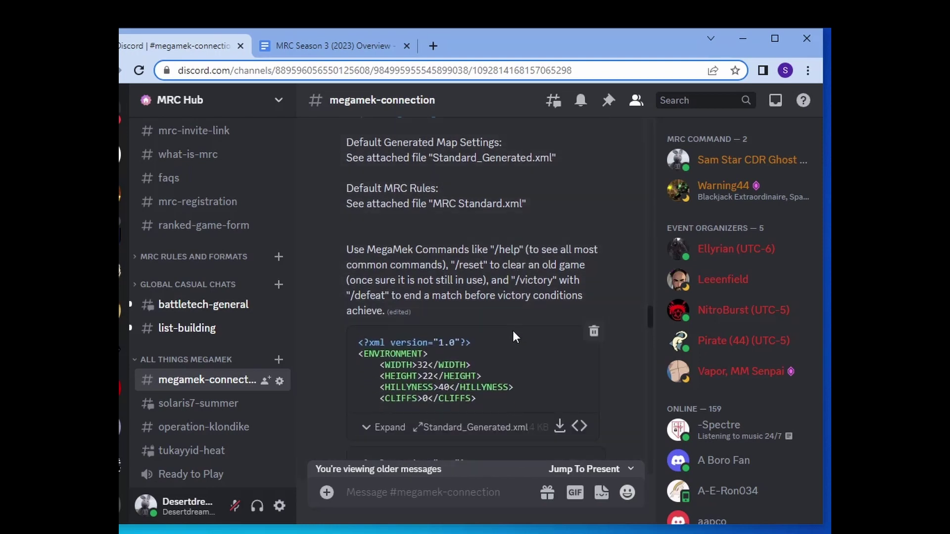
scroll(500, 242, "down", 2)
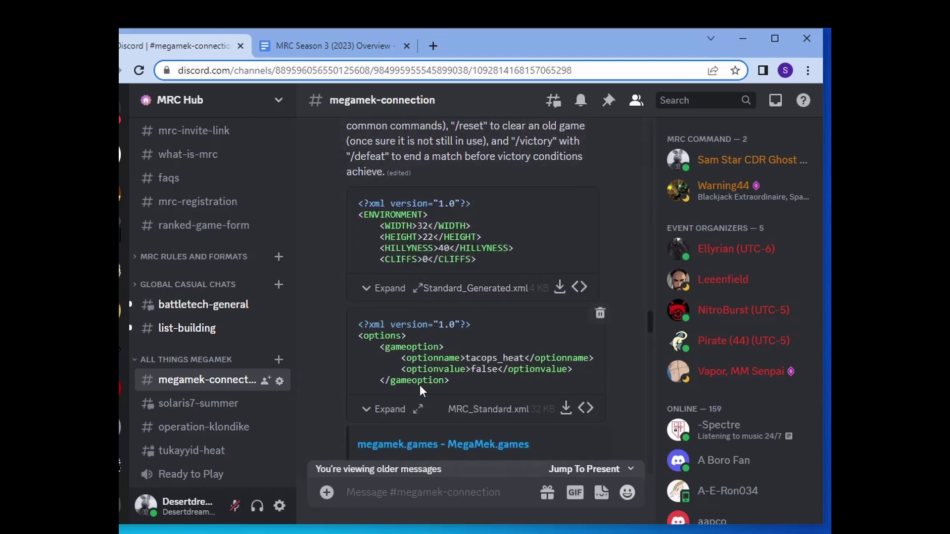
left_click(564, 411)
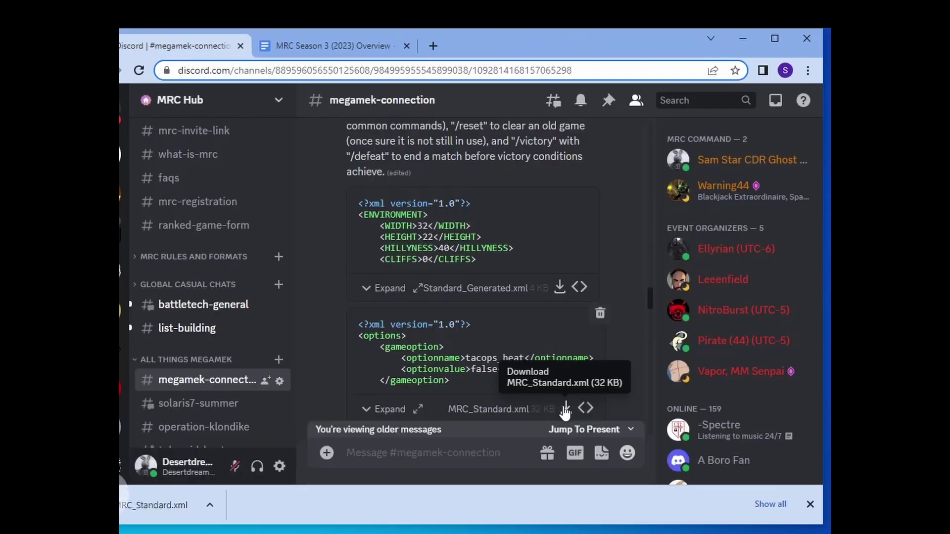
- Open the downloaded MRC_Standard.xml to view its game options, then close it
left_click(180, 505)
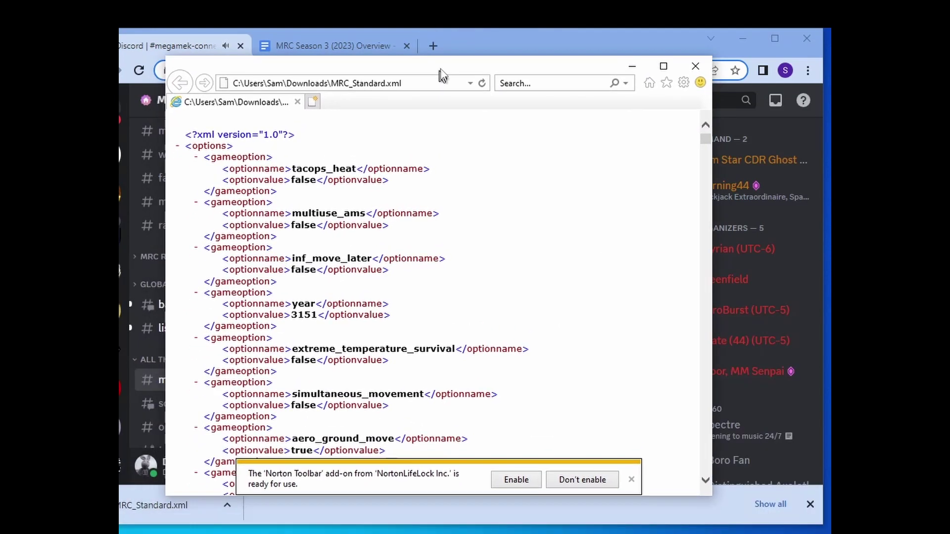
left_click_drag(440, 71, 445, 64)
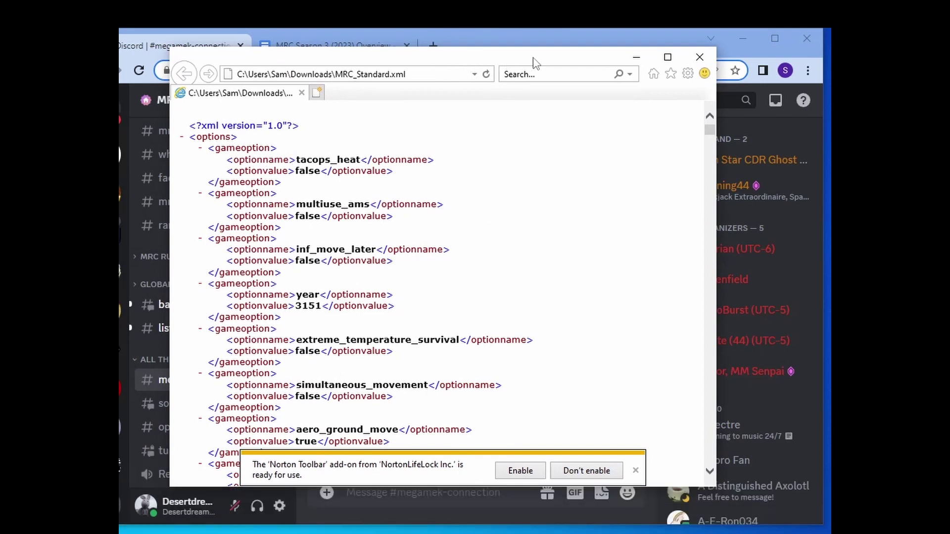
left_click(698, 57)
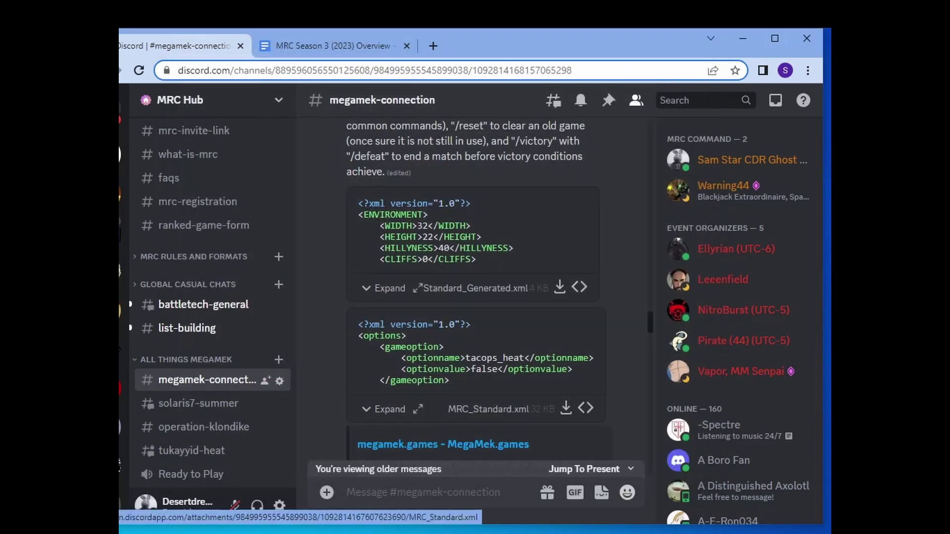
- Switch to the mekhq-windows-0.48.0 folder, launch MegaMek and open the dialog for connecting to a game
key("alt+Tab")
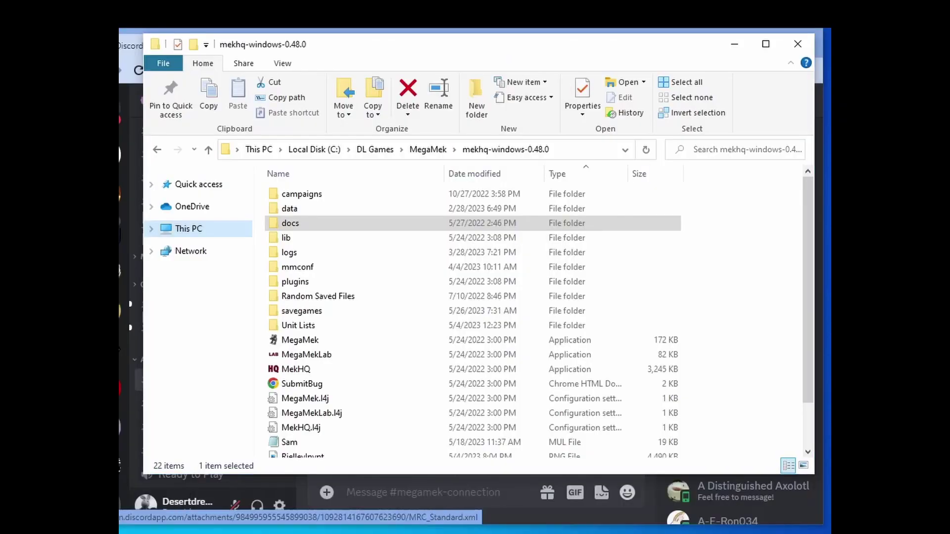
double_click(302, 340)
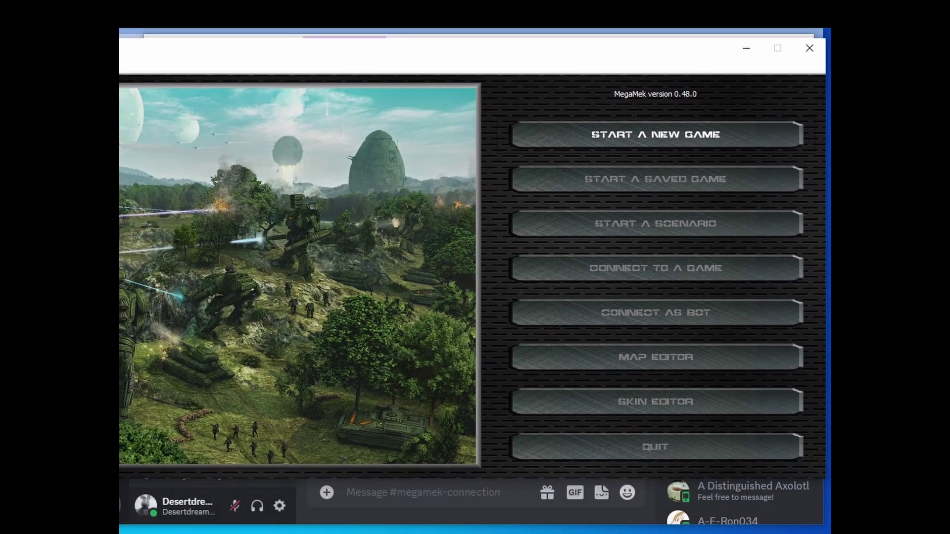
left_click(577, 265)
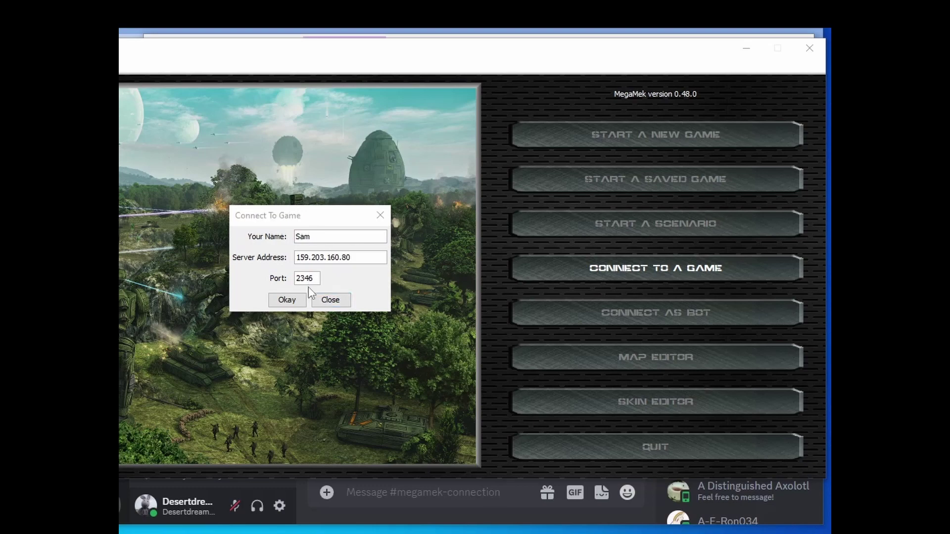
- Check the server details in the megamek-connection channel and connect MegaMek to 159.203.160.80 on port 2346
key("alt+Tab")
left_click(352, 45)
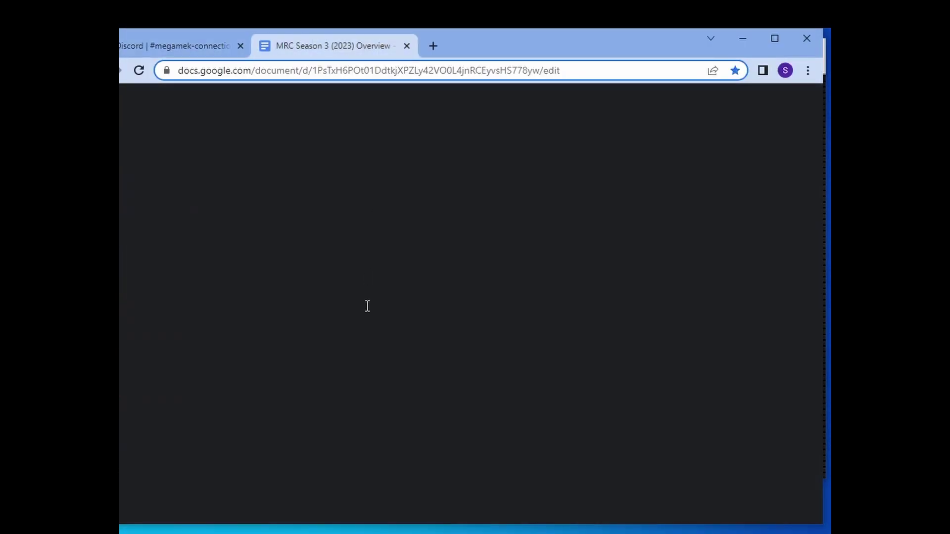
left_click(188, 45)
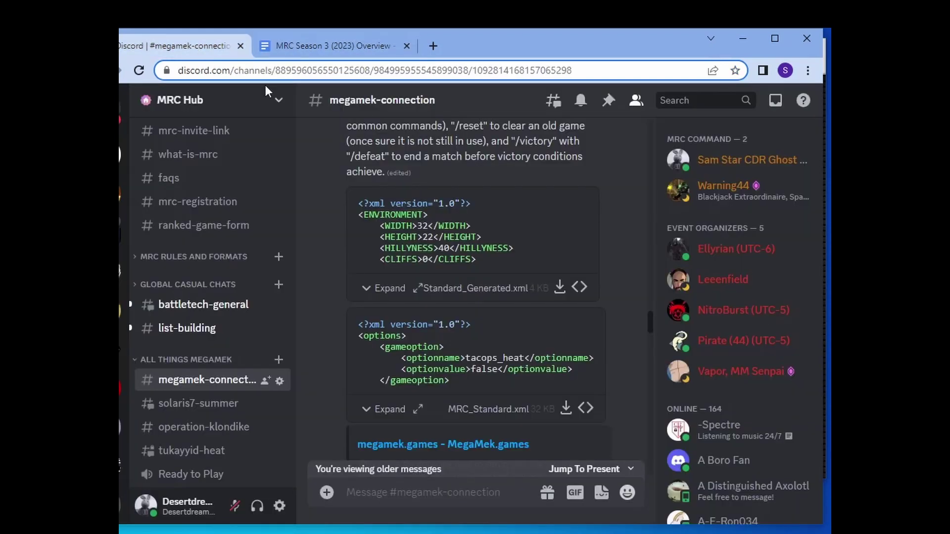
scroll(543, 316, "up", 10)
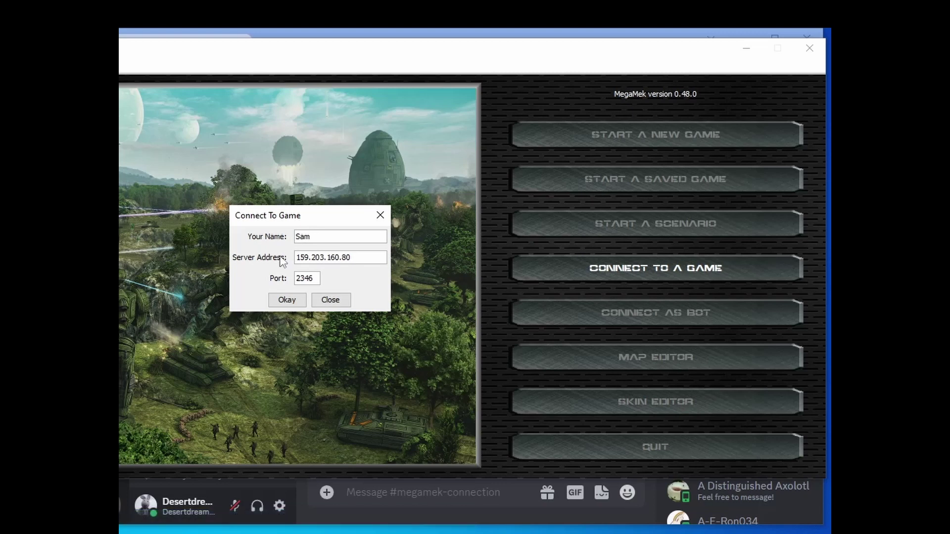
left_click(294, 303)
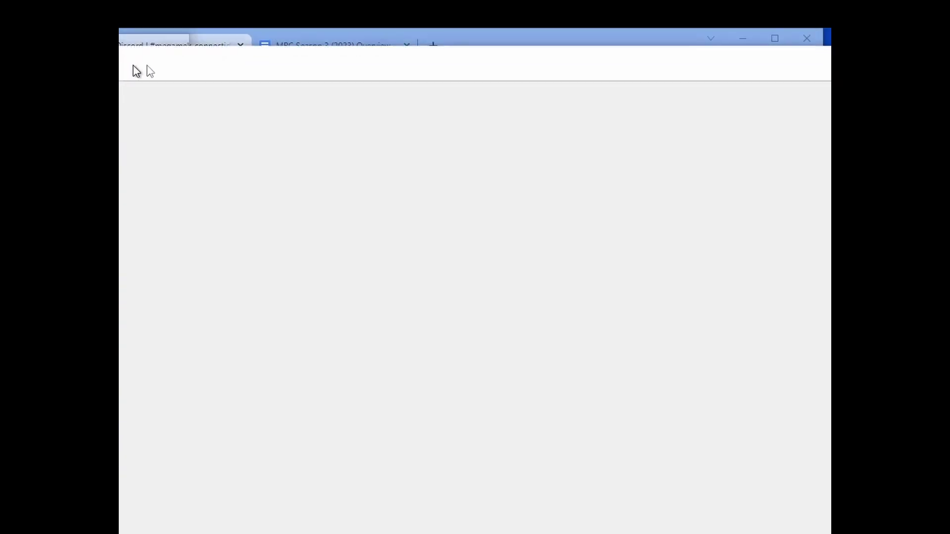
- Reposition and shrink the MegaMek lobby window so its unit setup and window controls fit on screen
left_click_drag(249, 69, 428, 70)
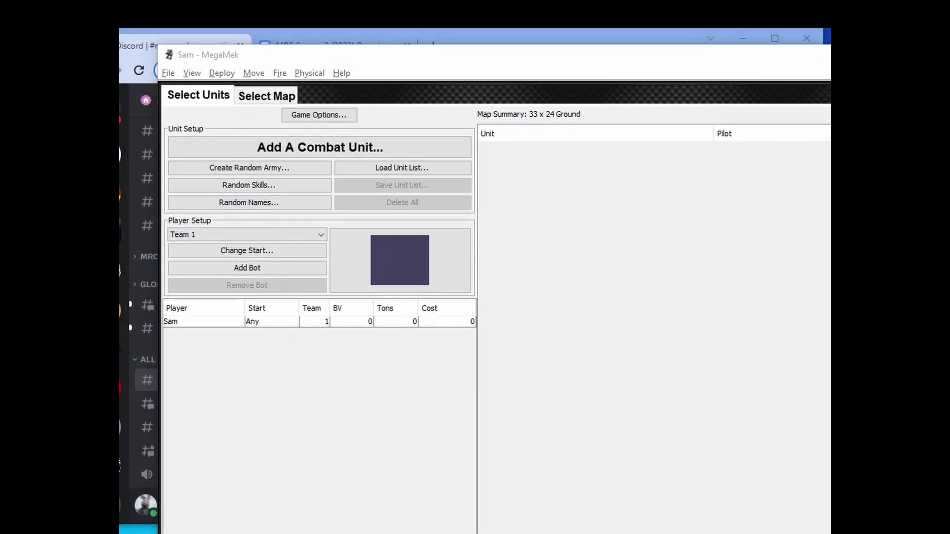
left_click_drag(455, 62, 441, 56)
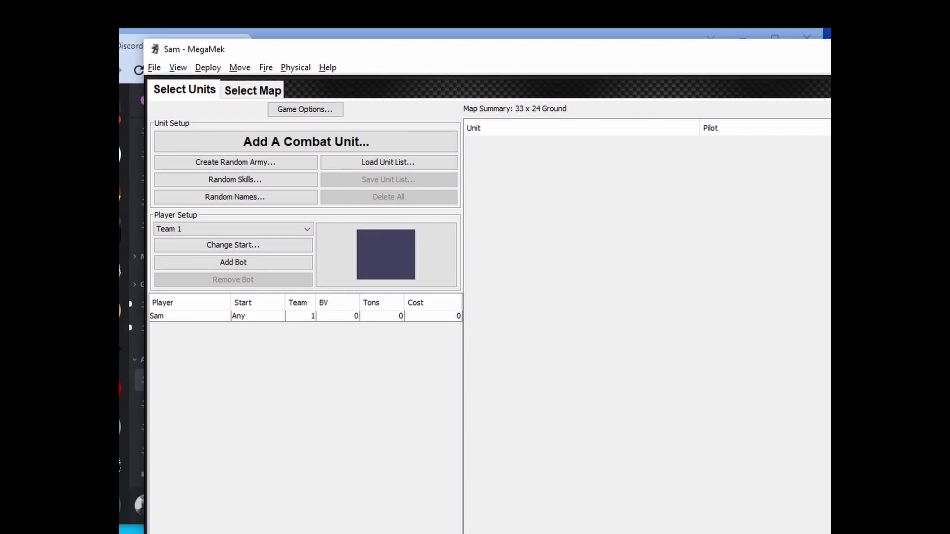
left_click_drag(144, 40, 315, 118)
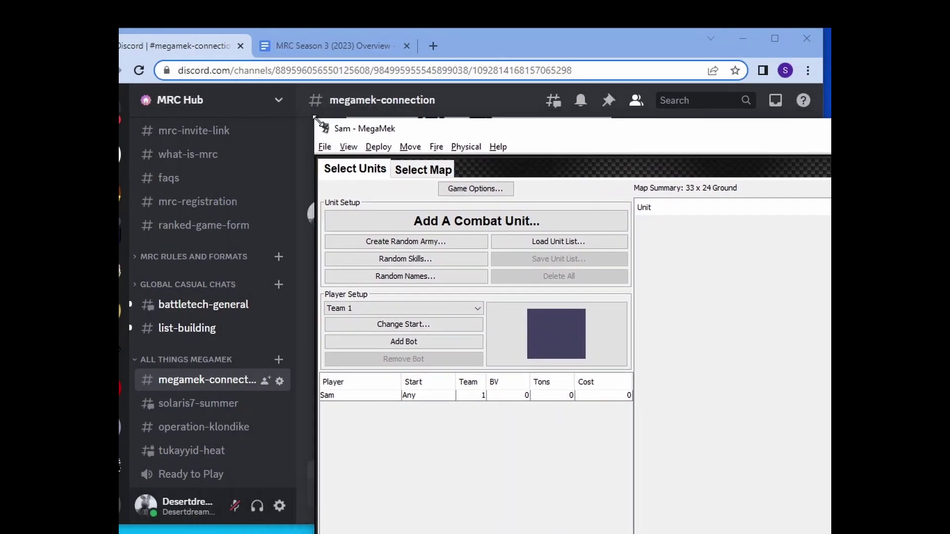
left_click_drag(556, 127, 370, 52)
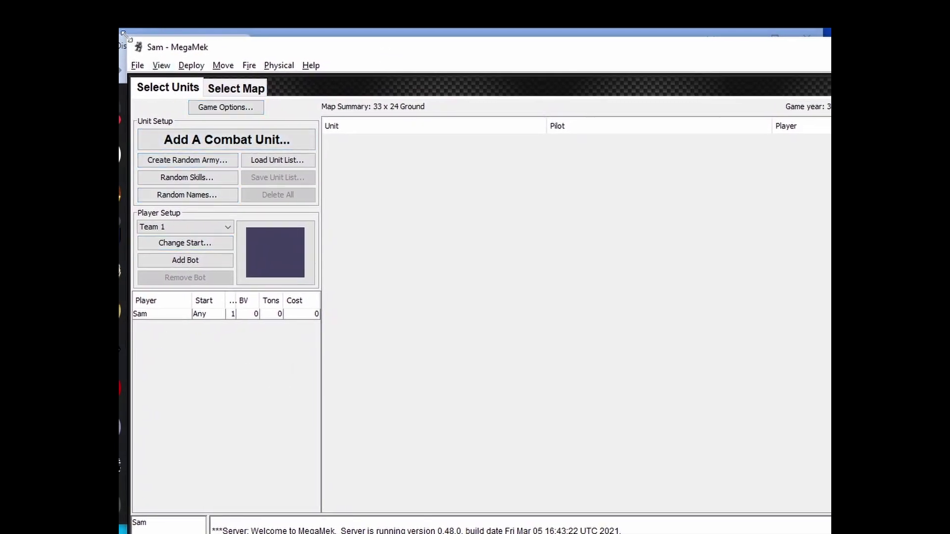
left_click_drag(124, 34, 176, 38)
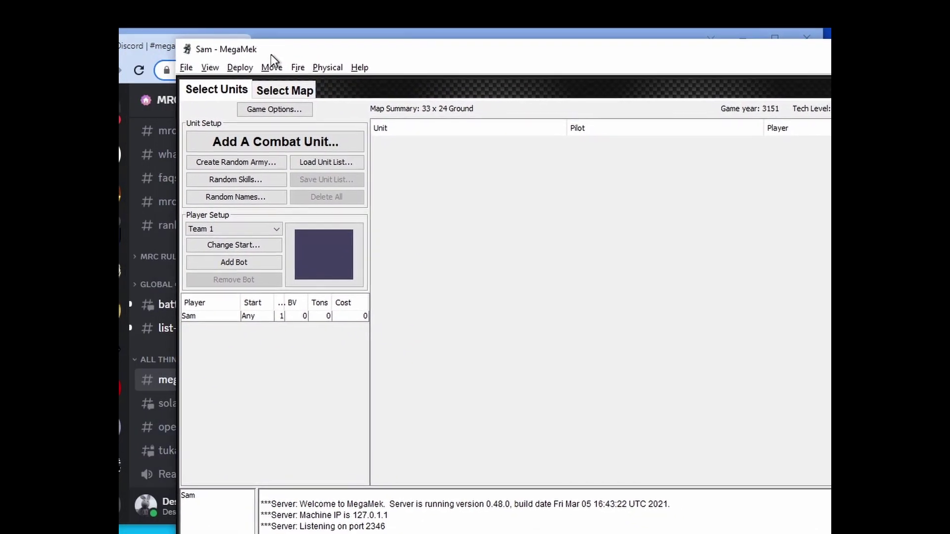
left_click_drag(271, 55, 221, 50)
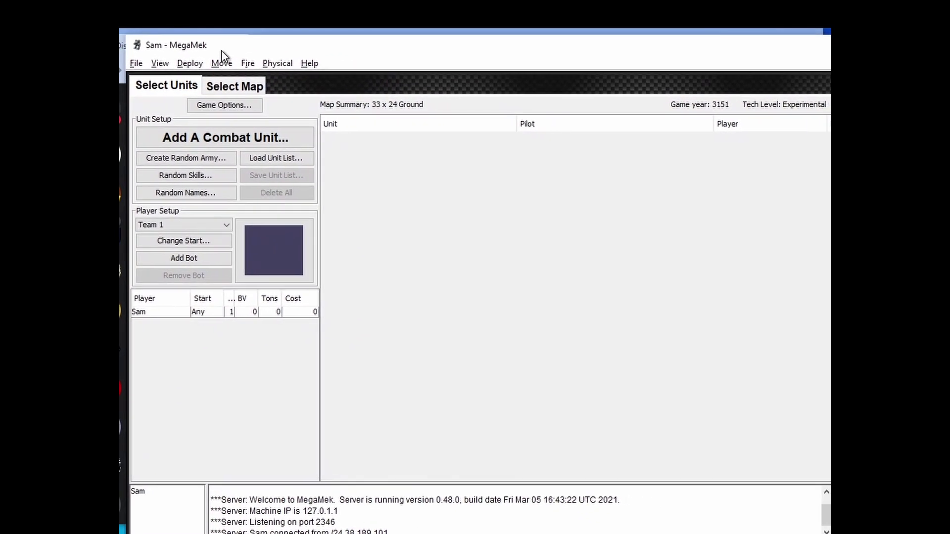
left_click_drag(127, 34, 180, 43)
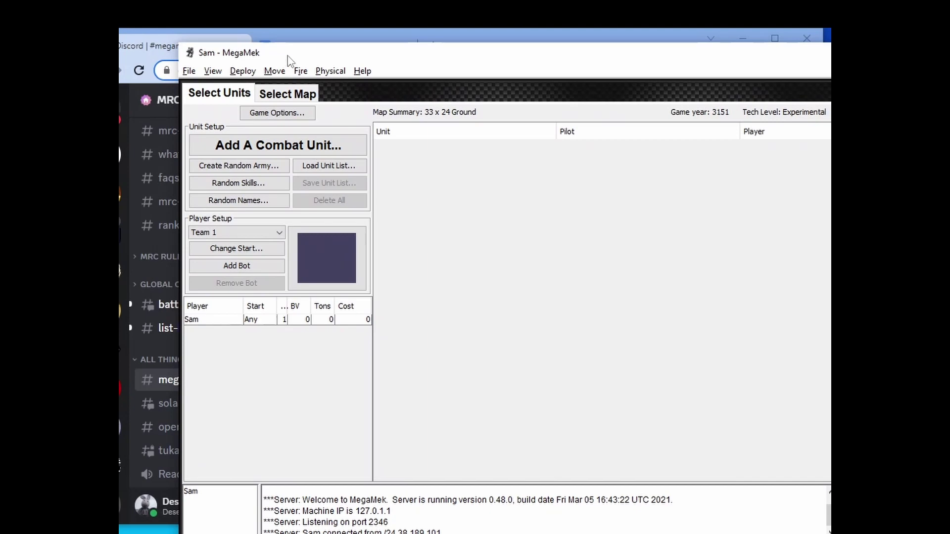
left_click_drag(288, 59, 235, 53)
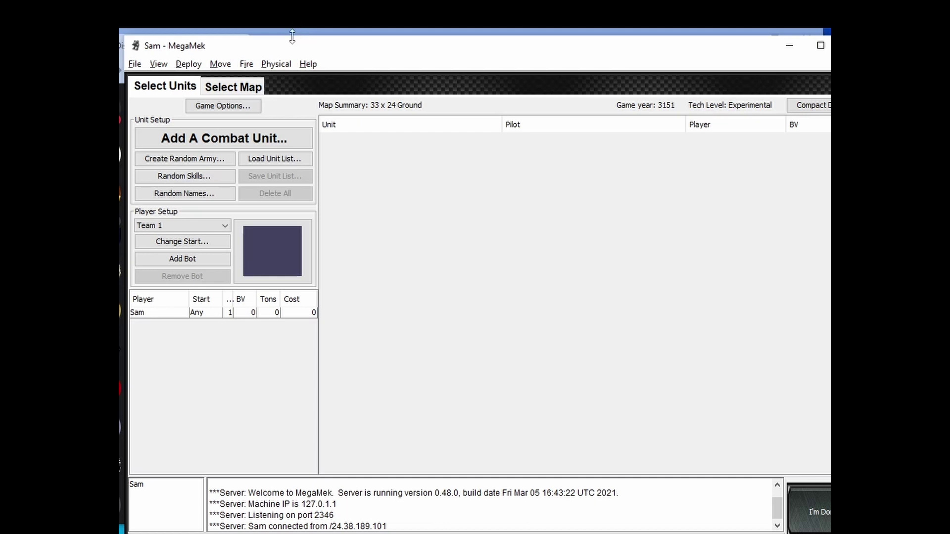
- Search the game options for "Flamer" and read the explanation of Flamers per Battlemech Manual
left_click(211, 110)
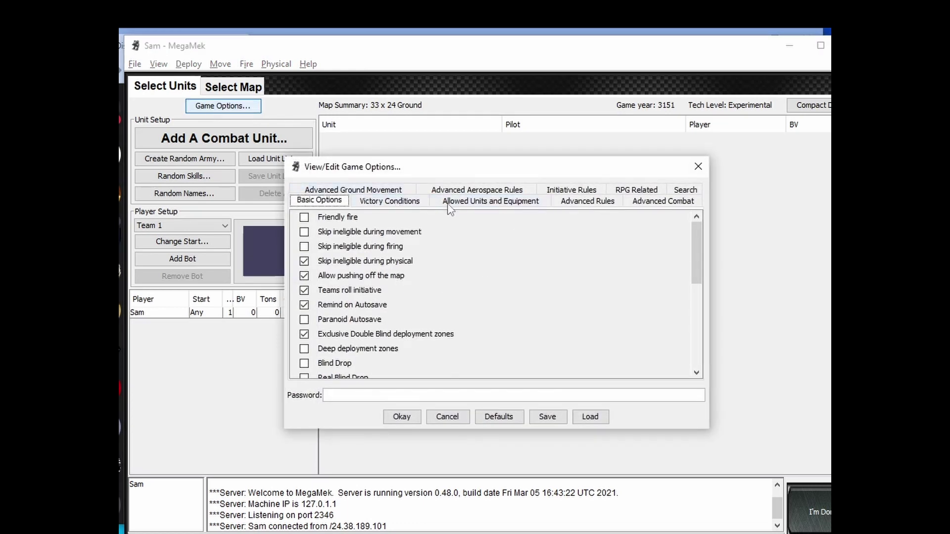
left_click(683, 191)
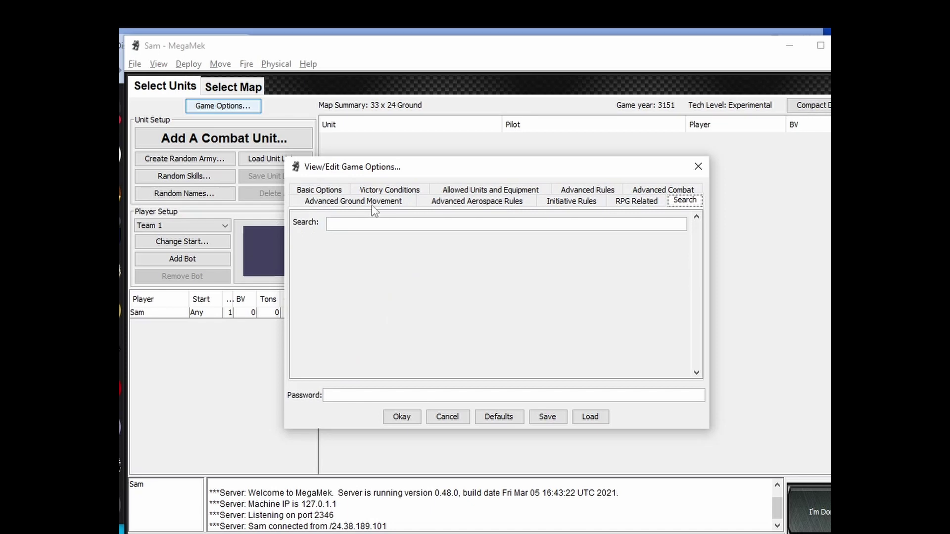
left_click(356, 223)
type("Flamer")
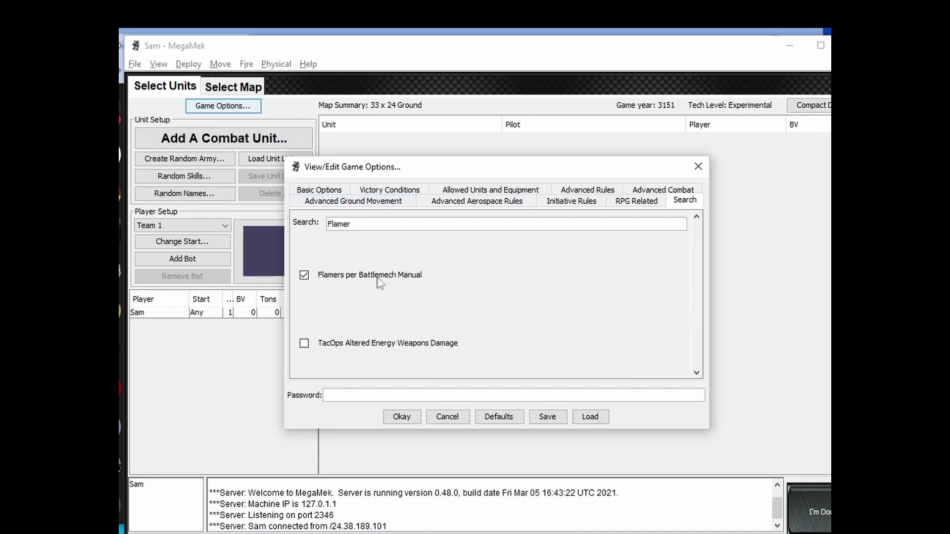
mouse_move(373, 279)
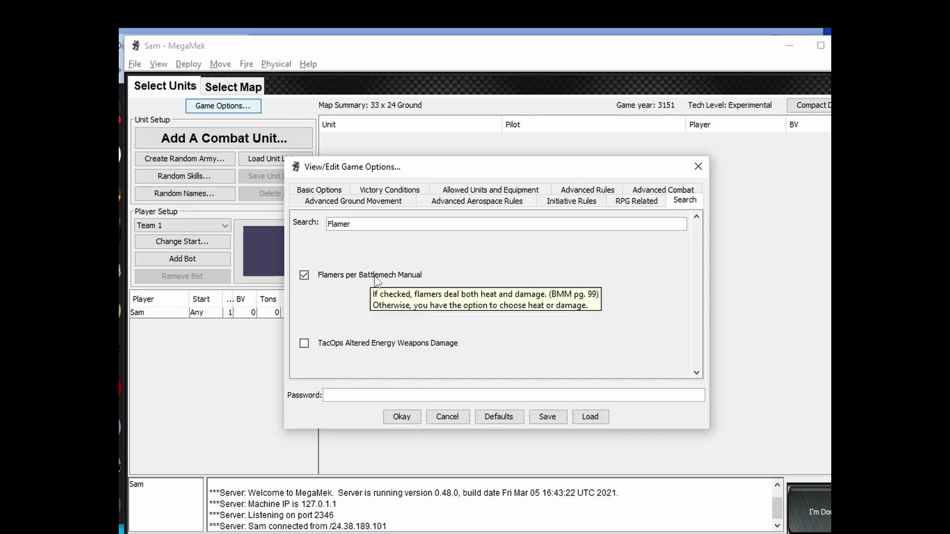
- Load the game settings from a saved game options file
left_click(584, 420)
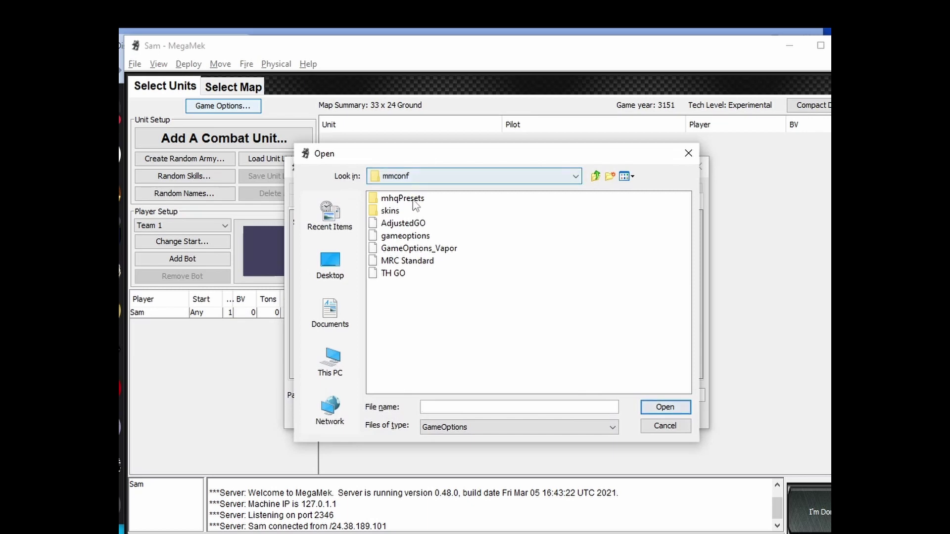
left_click_drag(462, 158, 431, 160)
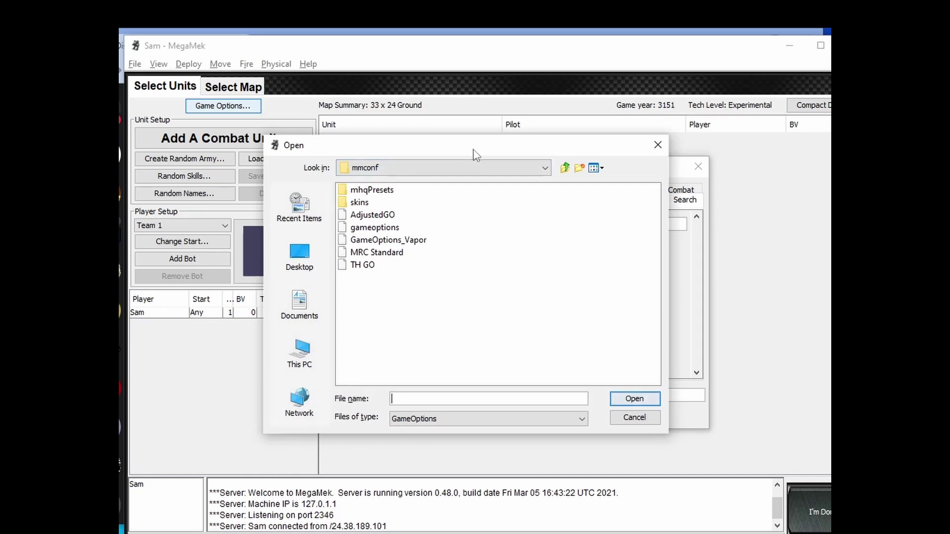
left_click_drag(470, 153, 0, 154)
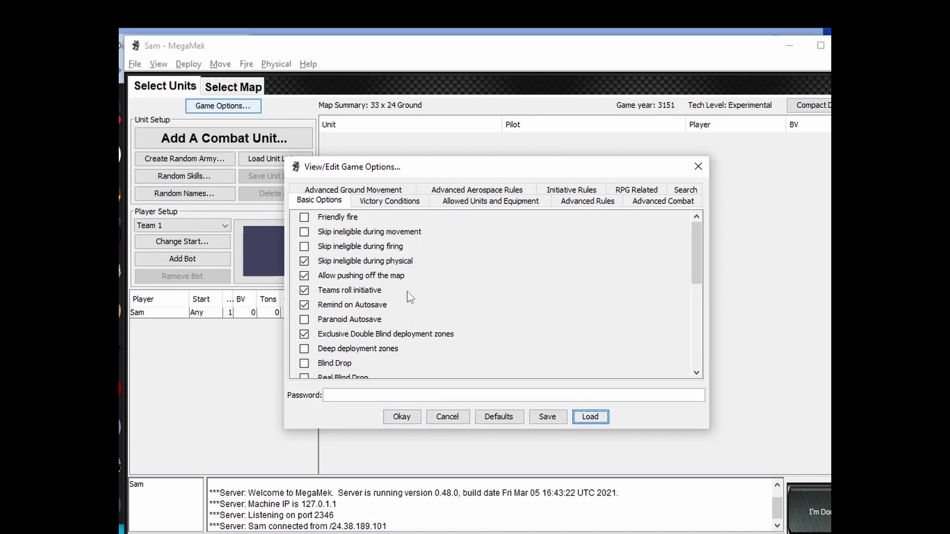
- Review the loaded victory conditions, the allowed units and equipment, and the basic game options
left_click(395, 201)
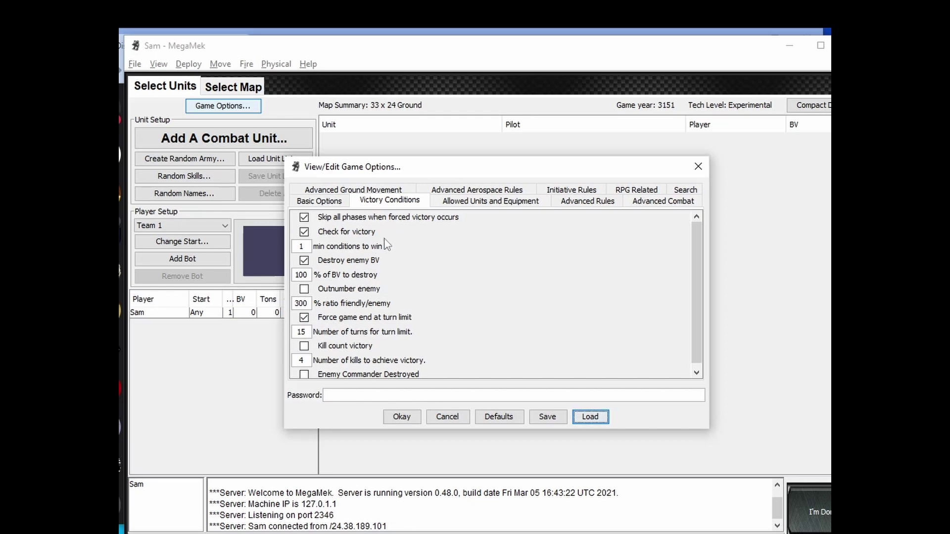
left_click(501, 203)
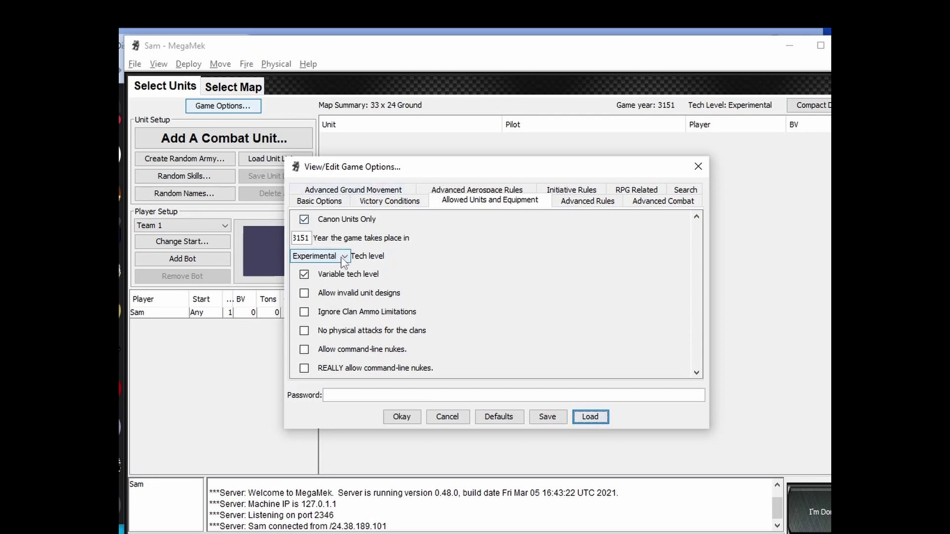
left_click(319, 201)
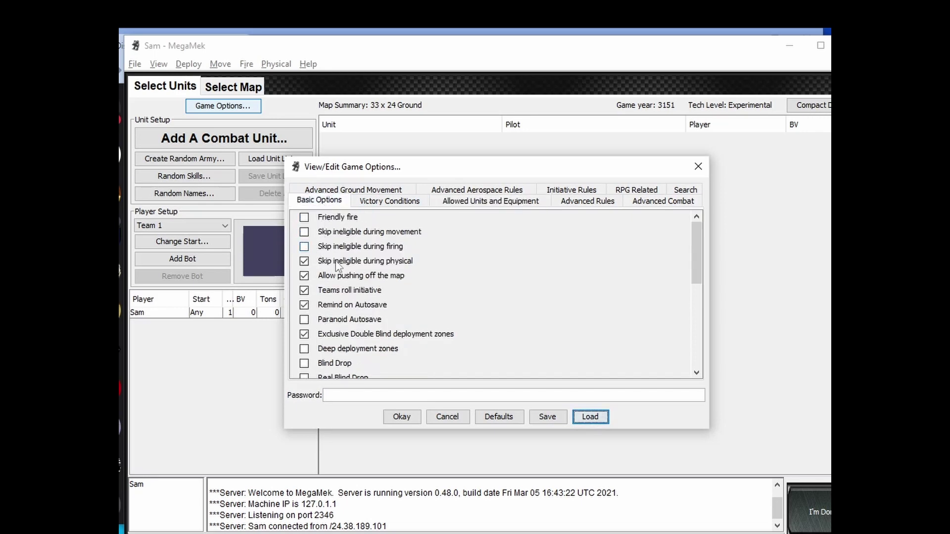